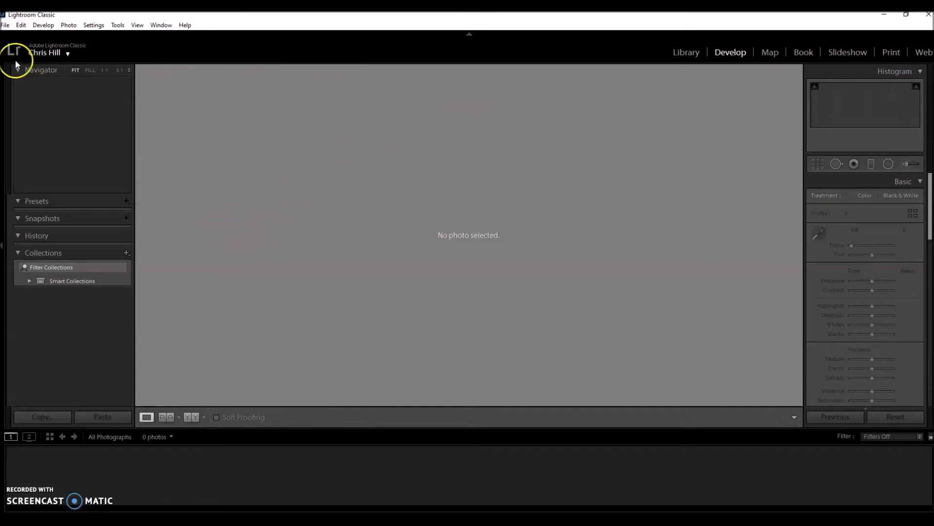
Start a photo import and choose the Concert Photos folder on the Desktop as the source.
click(6, 27)
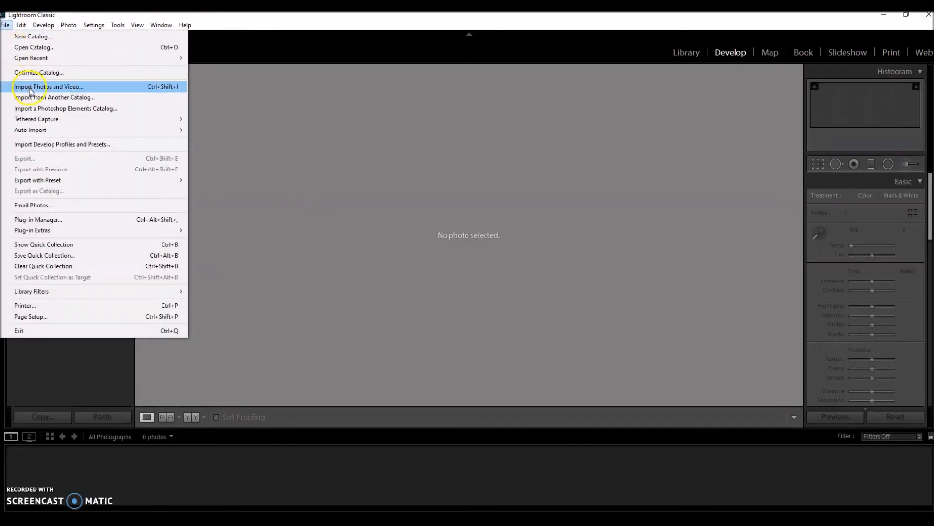
click(49, 86)
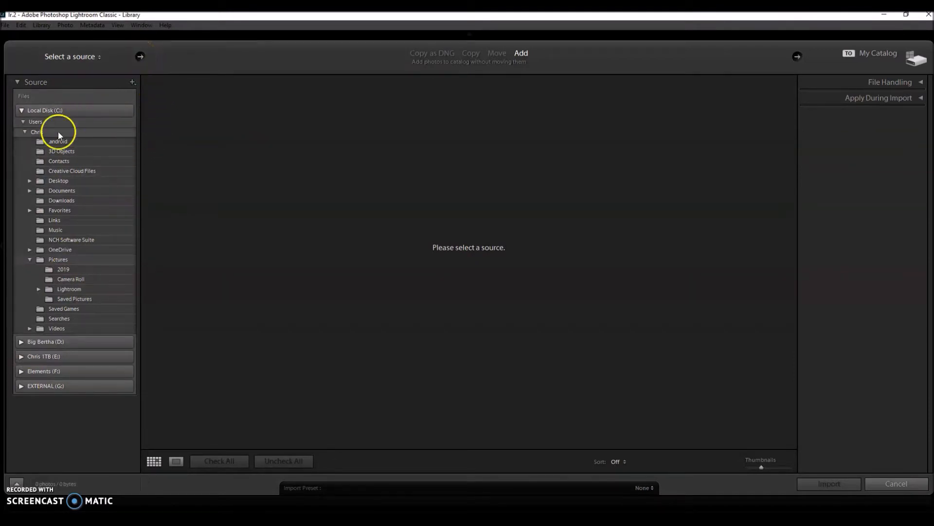
click(29, 180)
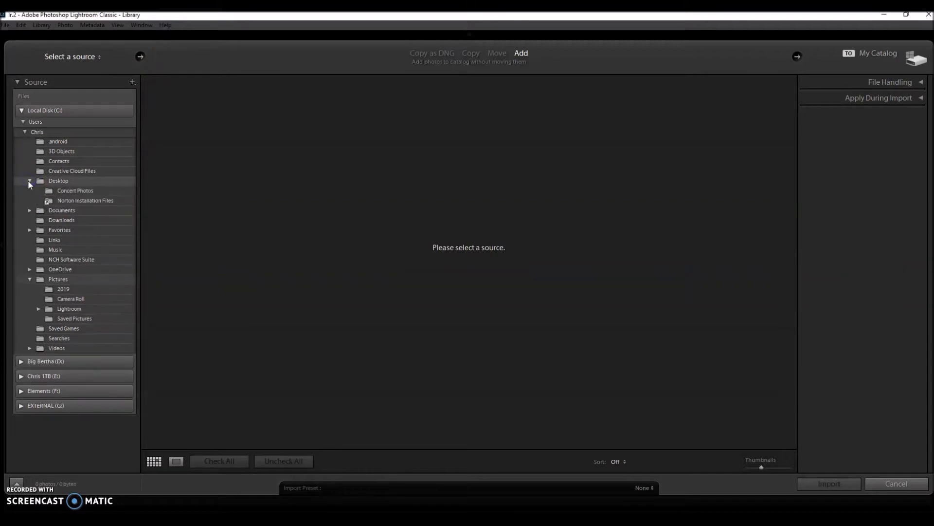
click(83, 190)
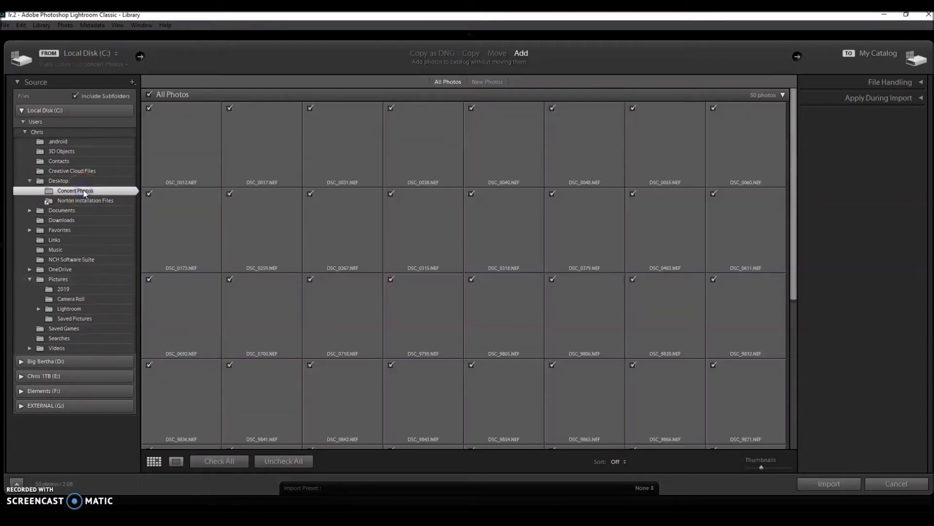
Look through the folder's thumbnails, then exclude DSC_0017.NEF from the import and include it again.
scroll(619, 386, down, 5)
scroll(630, 384, up, 5)
scroll(630, 384, down, 5)
scroll(630, 381, up, 5)
click(627, 380)
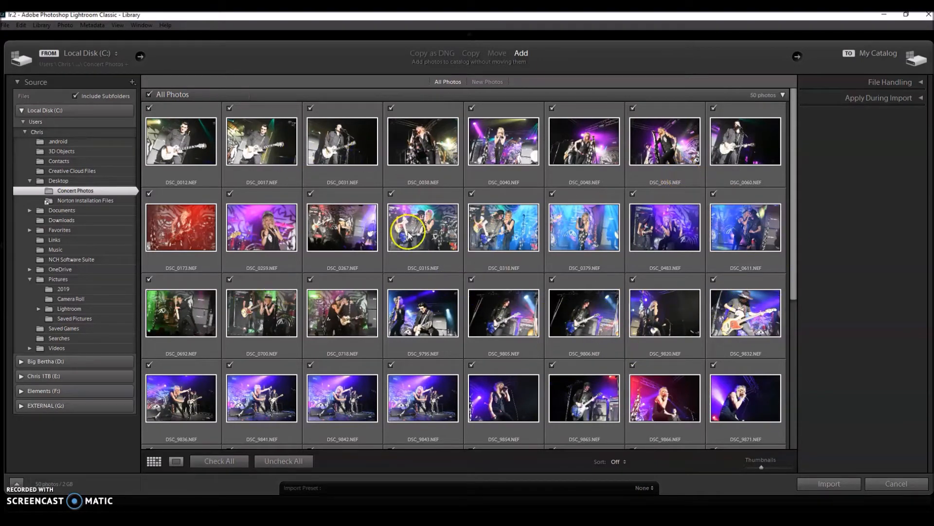
click(228, 107)
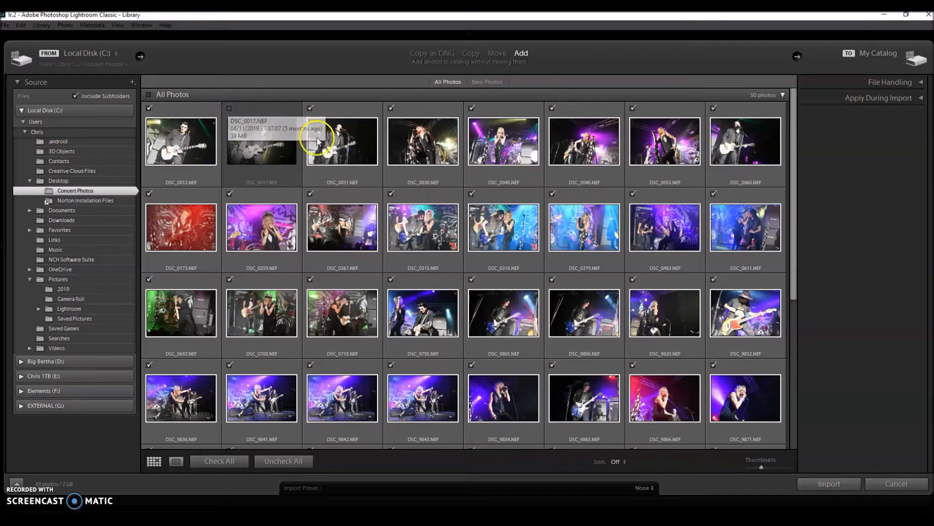
click(227, 108)
Import all photos from the Concert Photos folder, adding them to the catalog without moving them.
scroll(419, 230, down, 3)
scroll(419, 231, down, 2)
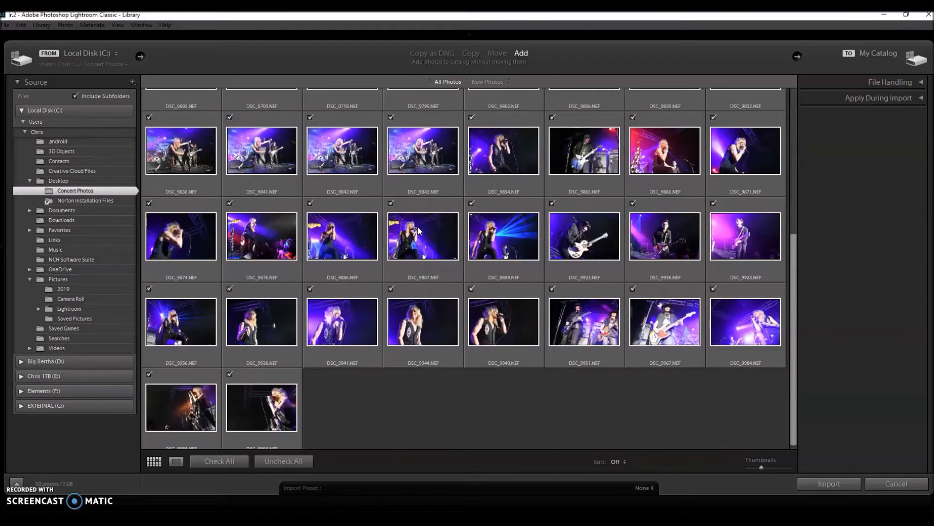
scroll(419, 230, up, 6)
scroll(419, 231, down, 3)
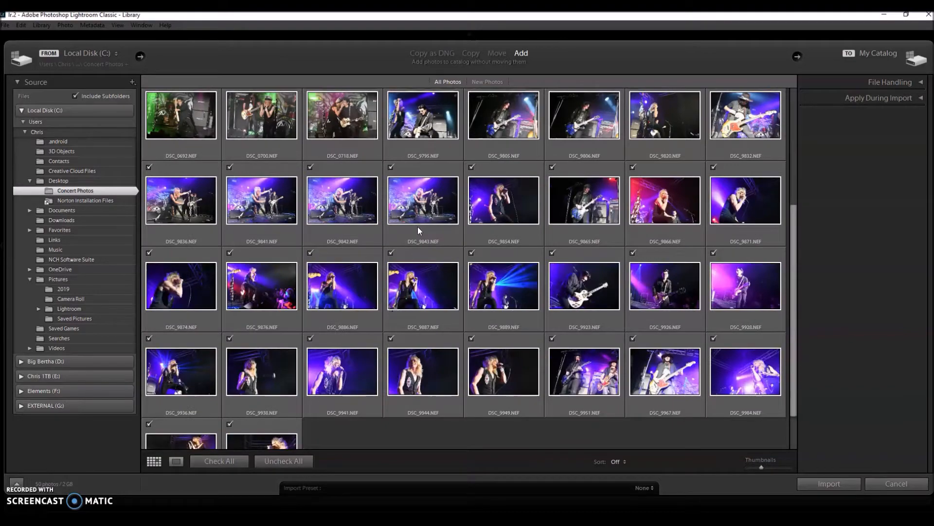
scroll(419, 230, down, 1)
scroll(419, 229, up, 6)
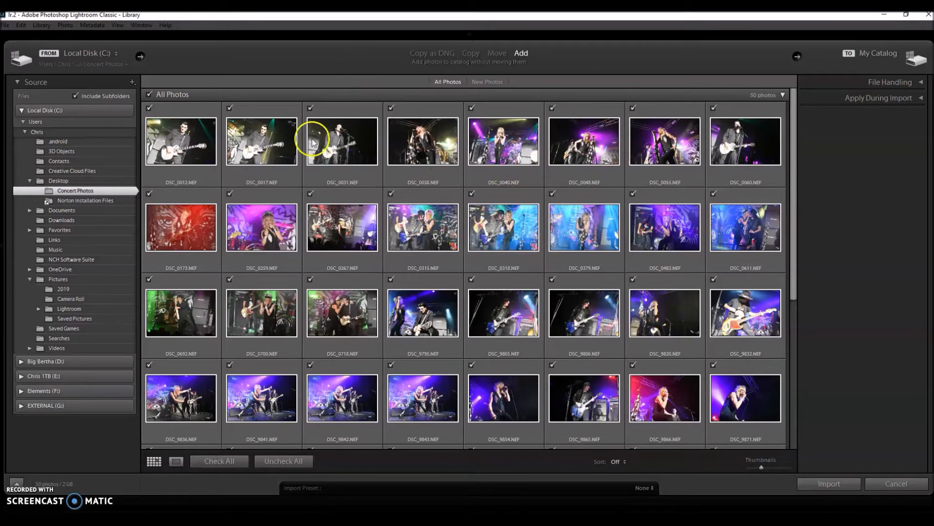
click(826, 483)
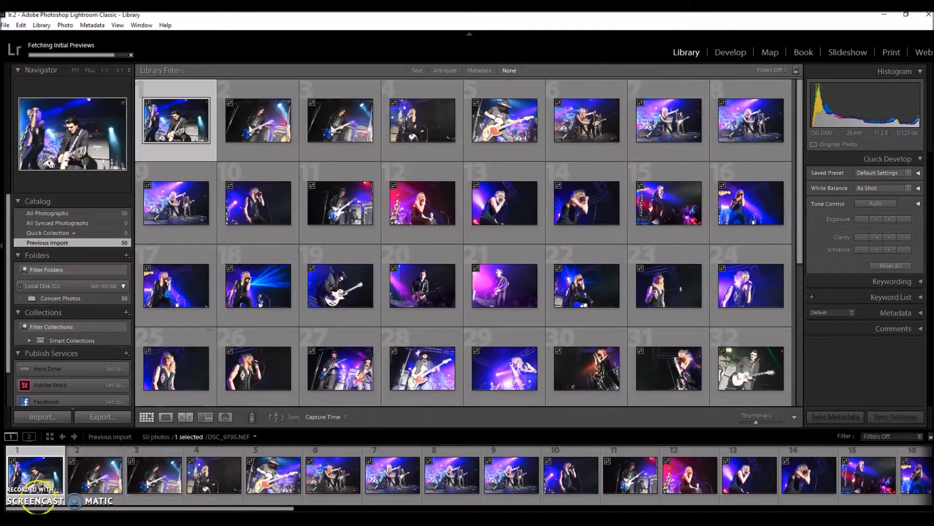
drag(45, 508, 41, 436)
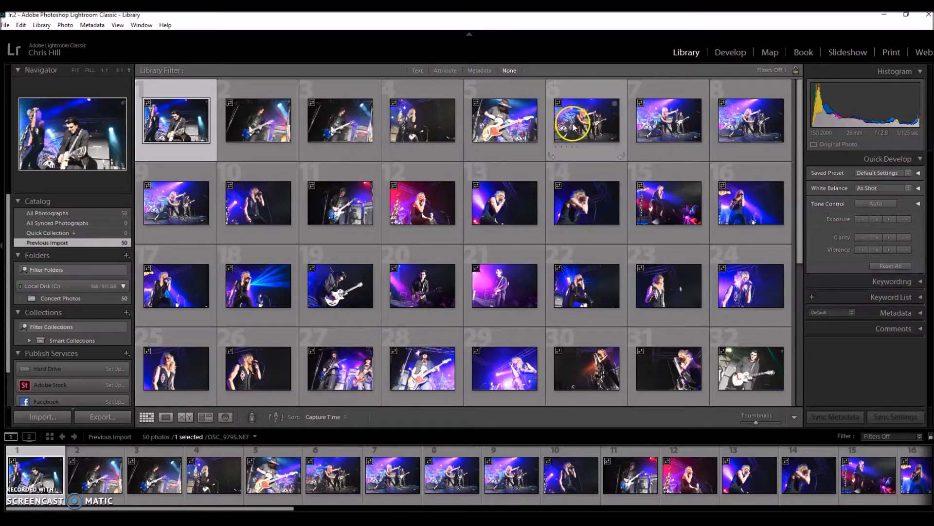
Switch to the Print module and select all imported photos, from the first to the last in the filmstrip.
click(731, 52)
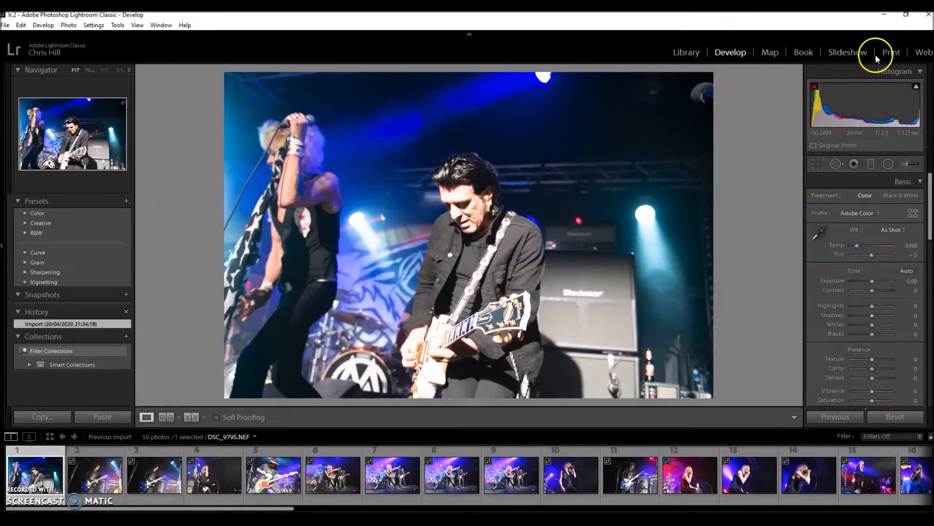
click(892, 53)
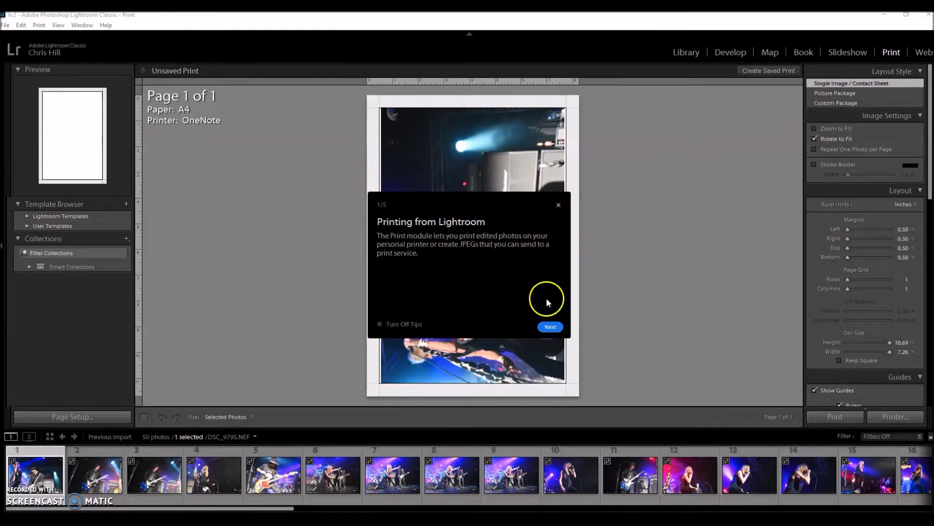
click(557, 205)
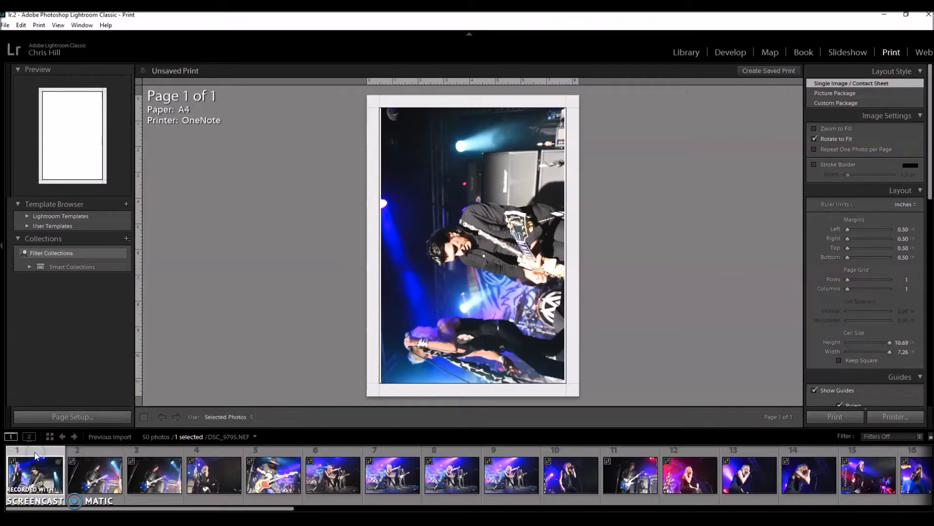
drag(29, 506, 689, 498)
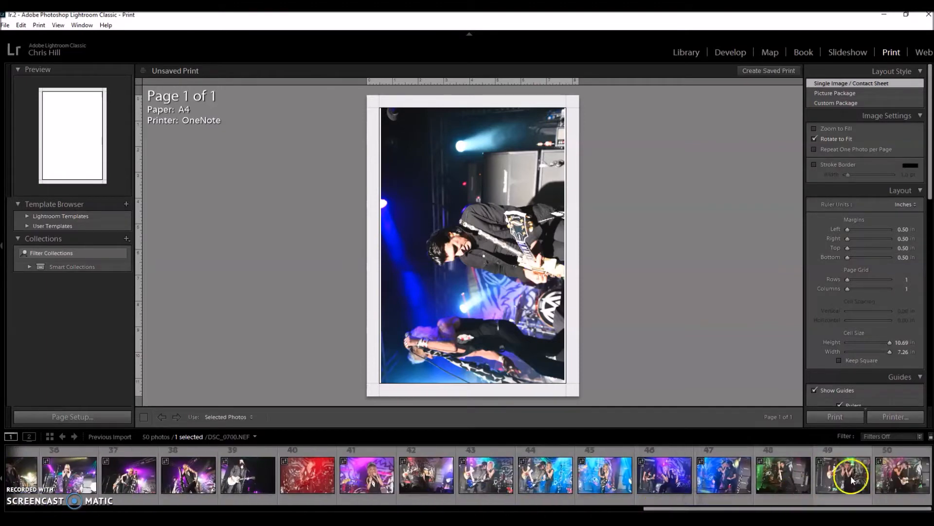
shift+click(906, 457)
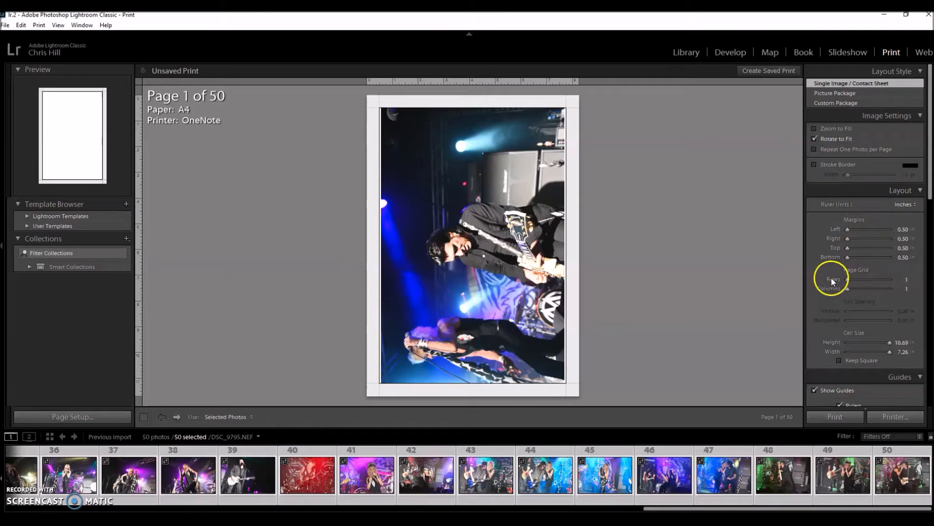
Set the page grid of the contact sheet to 4 rows and 4 columns.
drag(847, 280, 858, 290)
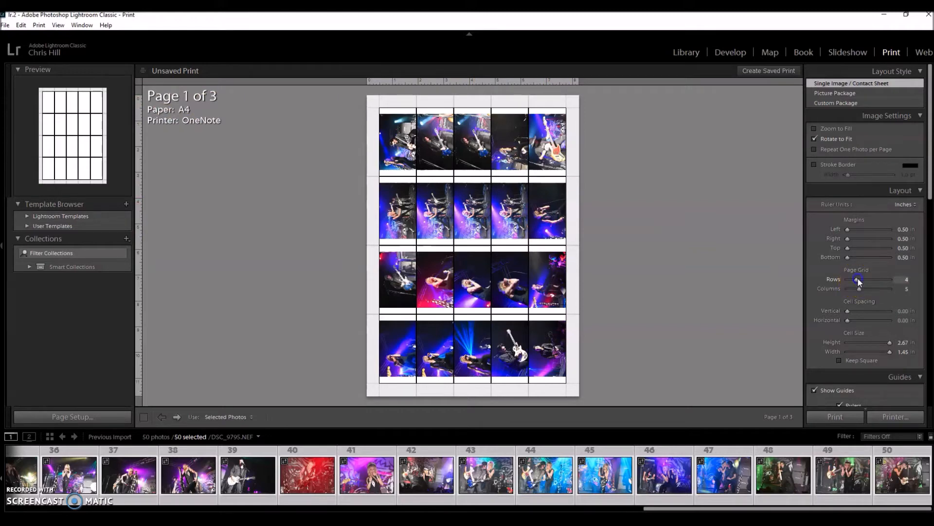
drag(859, 281, 870, 281)
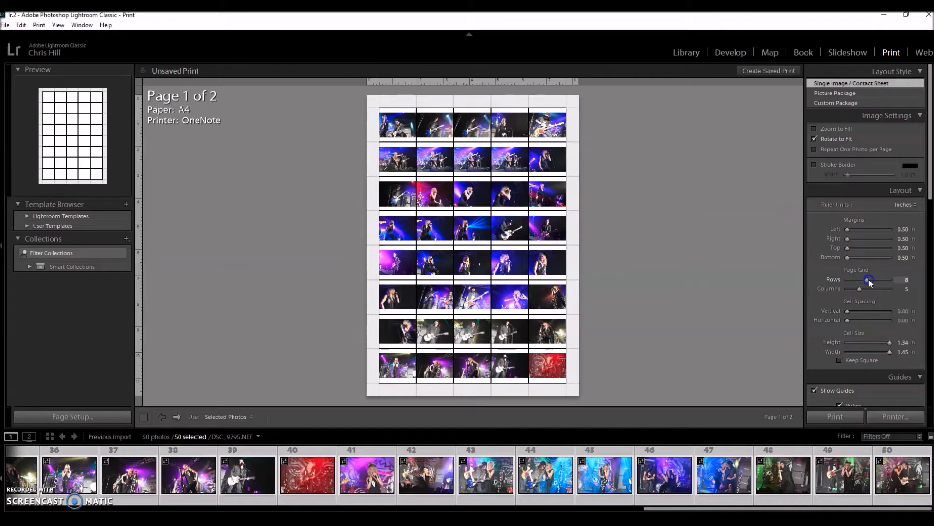
drag(869, 280, 855, 288)
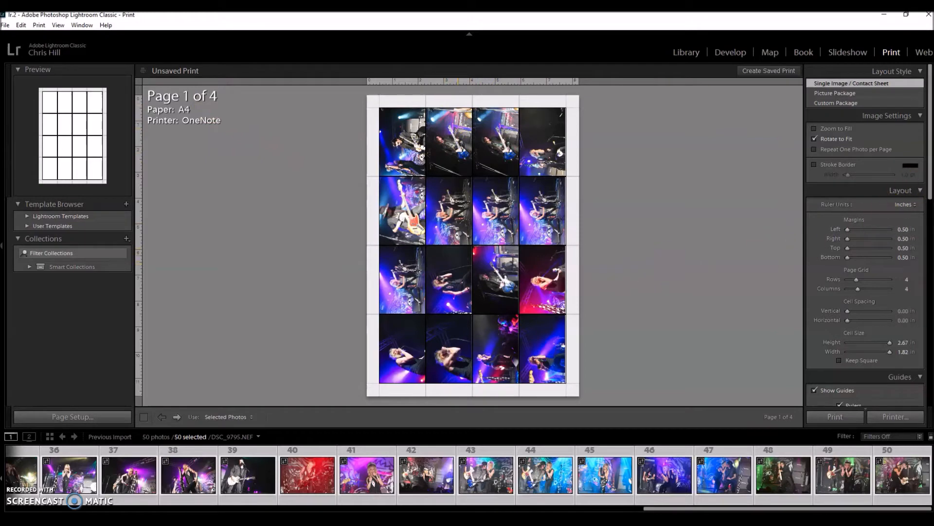
Enable photo info beneath the images on the contact sheet and set it to show Exposure.
scroll(930, 168, down, 2)
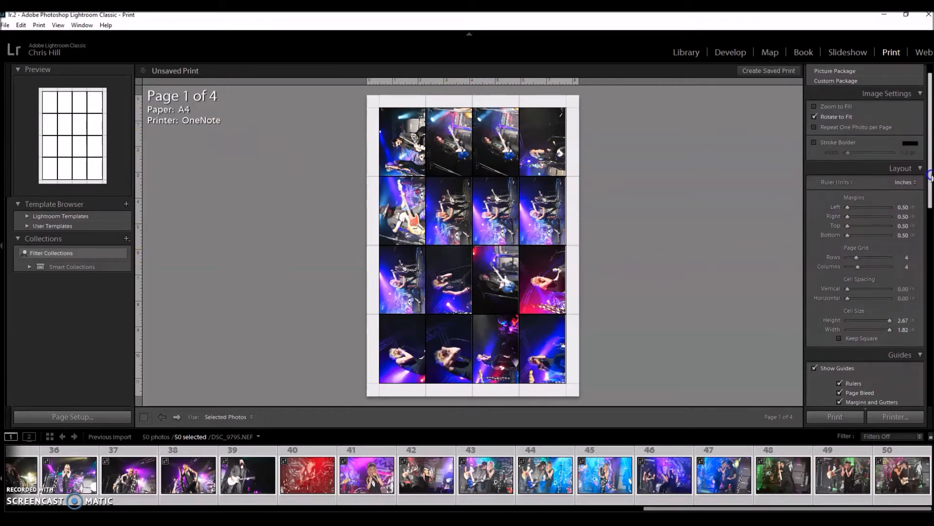
drag(848, 288, 850, 291)
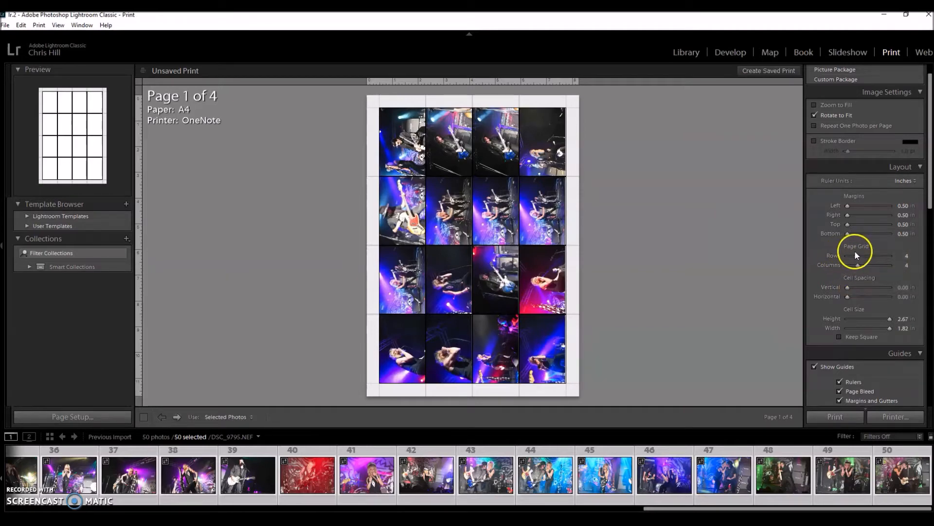
drag(927, 204, 928, 230)
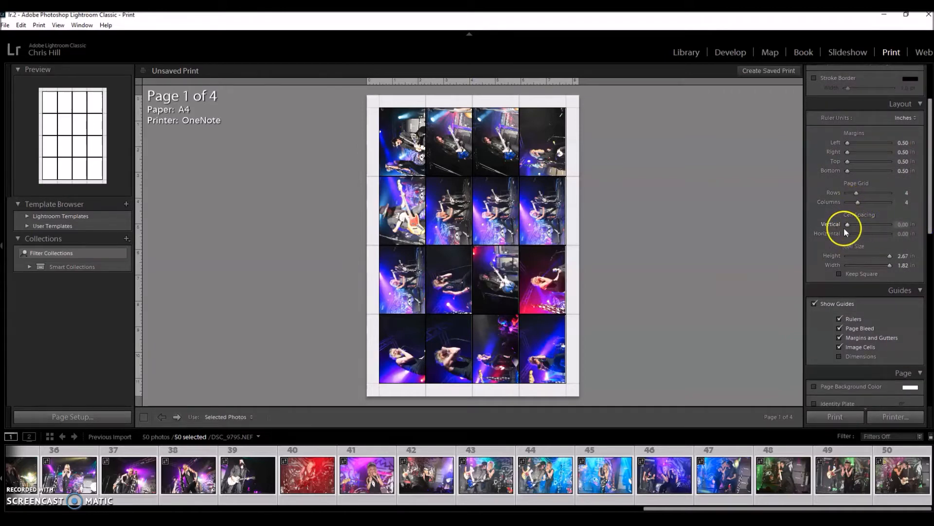
drag(929, 198, 919, 324)
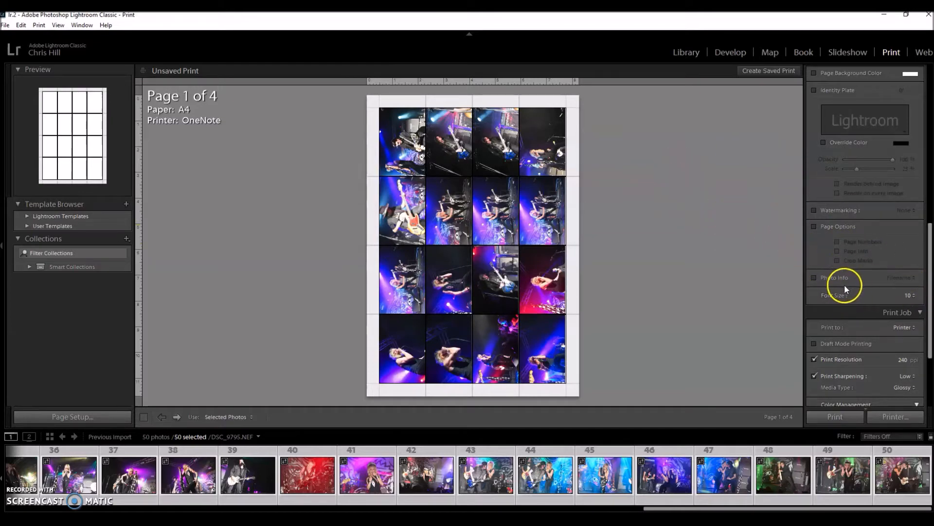
click(816, 277)
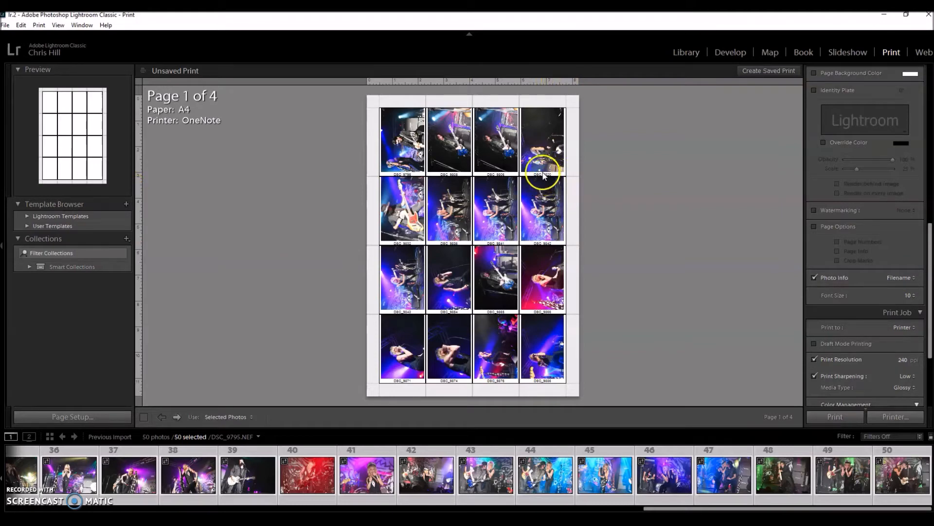
click(898, 279)
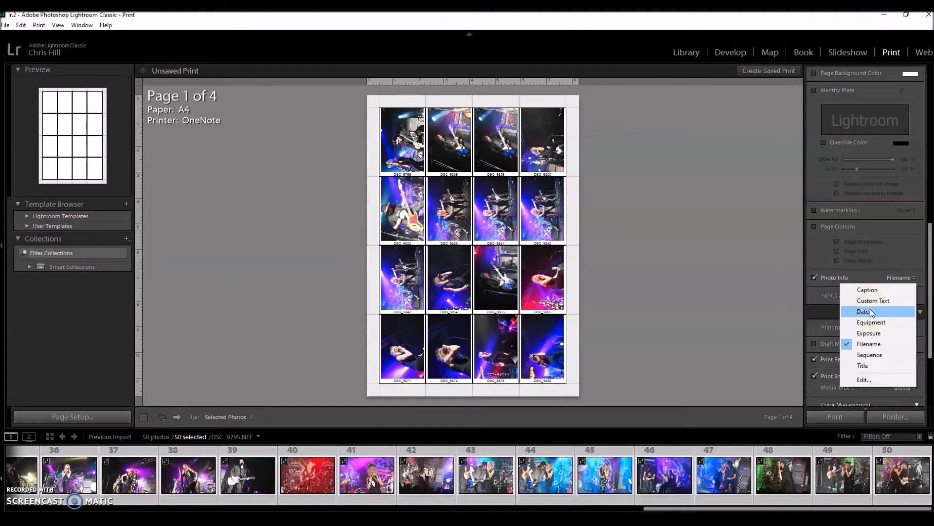
click(870, 334)
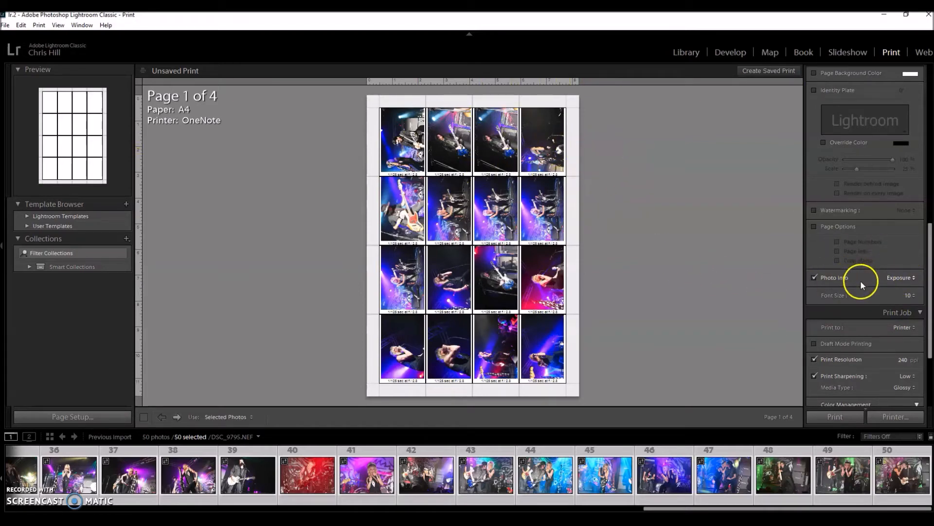
Try photo info font sizes 12 and 16, and settle on 12.
click(914, 296)
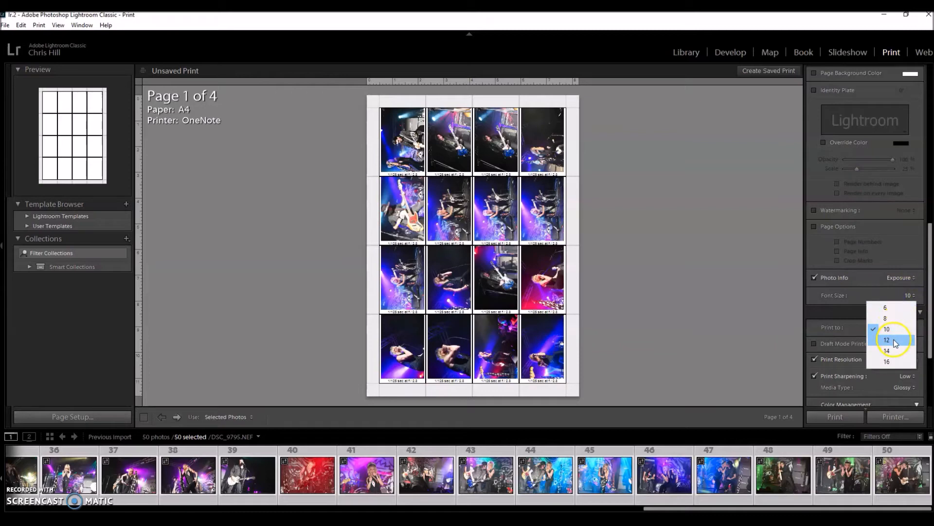
click(895, 340)
click(910, 296)
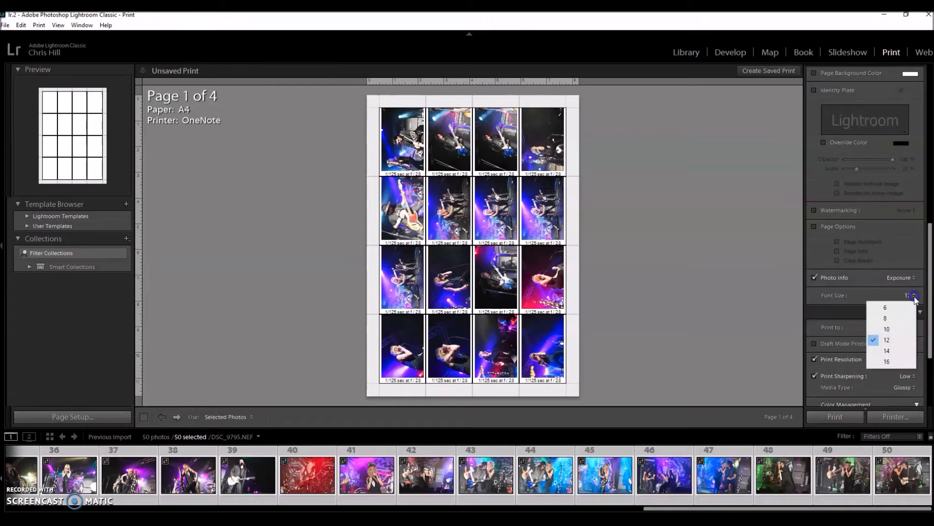
click(894, 360)
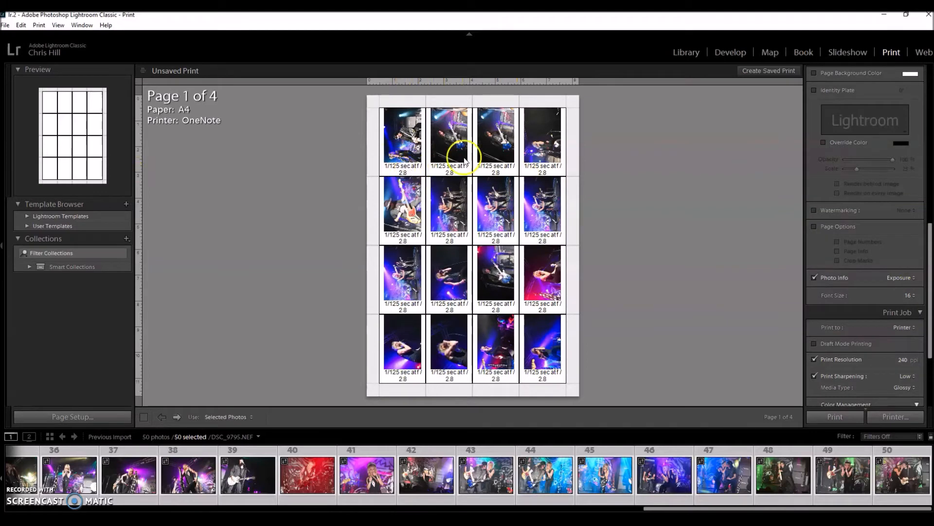
click(910, 295)
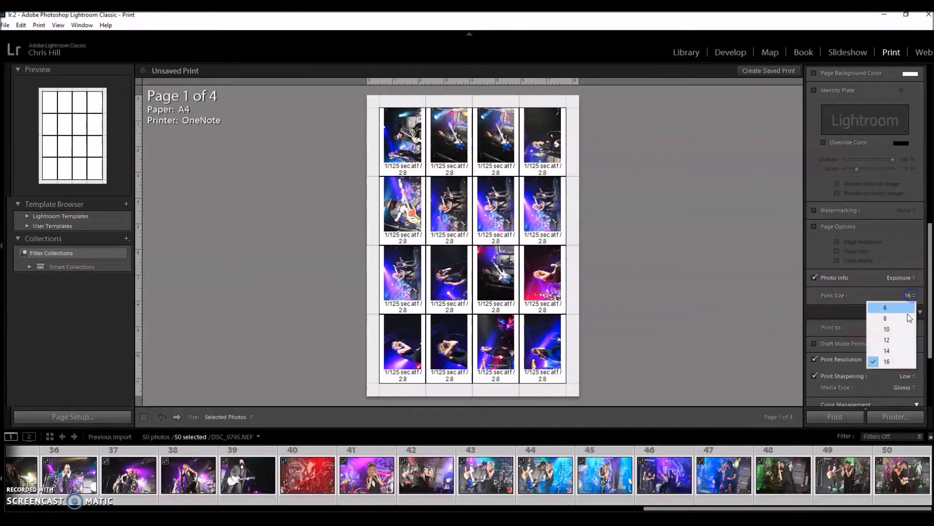
click(901, 343)
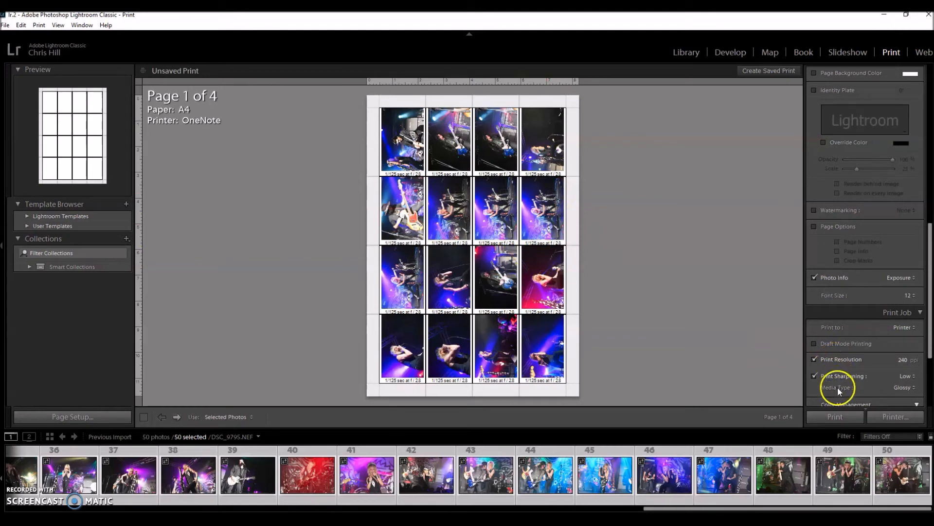
Choose Microsoft Print to PDF as the printer and send it all contact sheet pages.
click(889, 417)
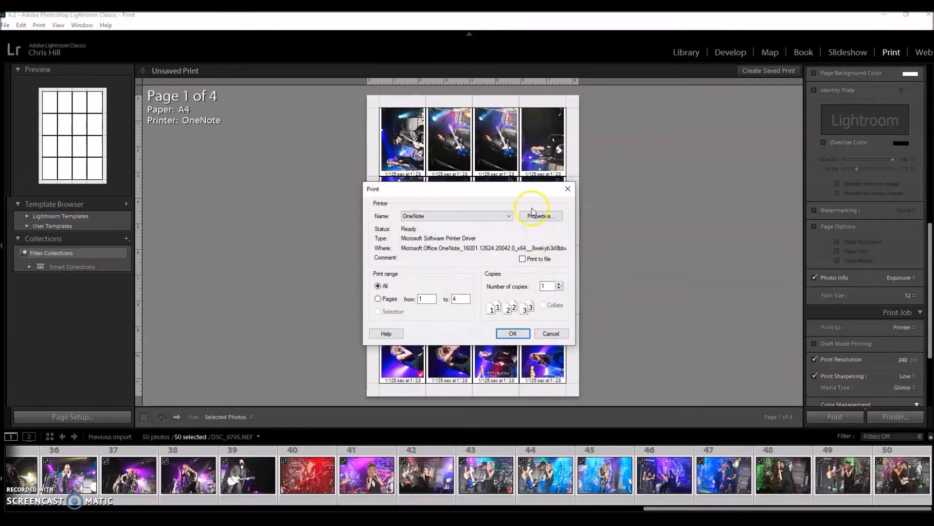
click(509, 216)
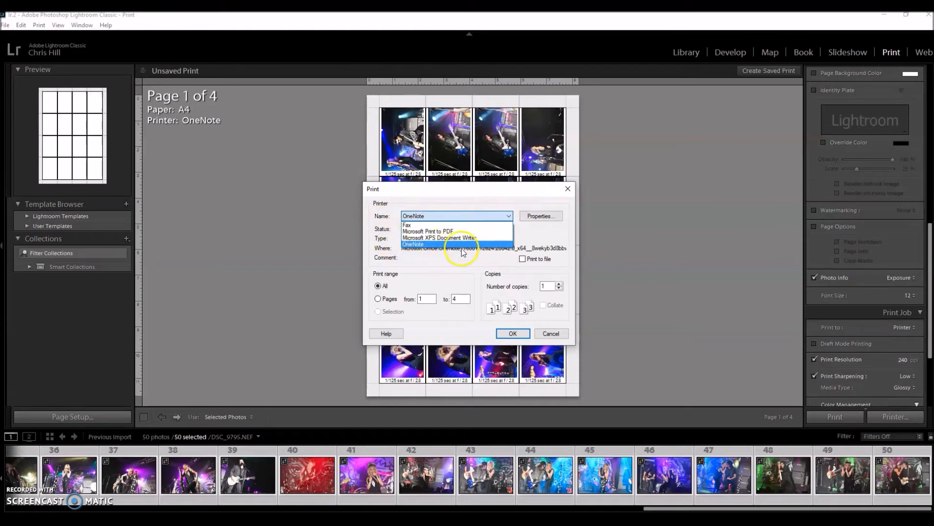
click(438, 232)
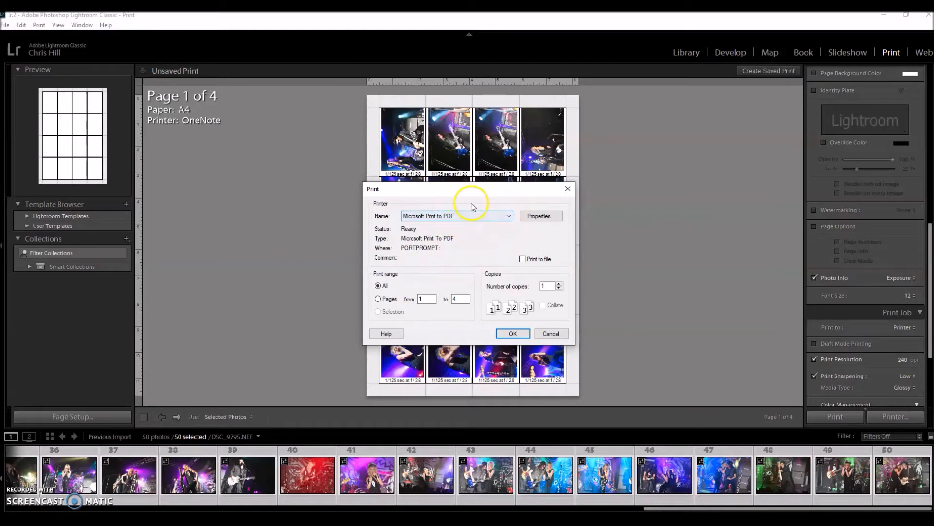
click(513, 334)
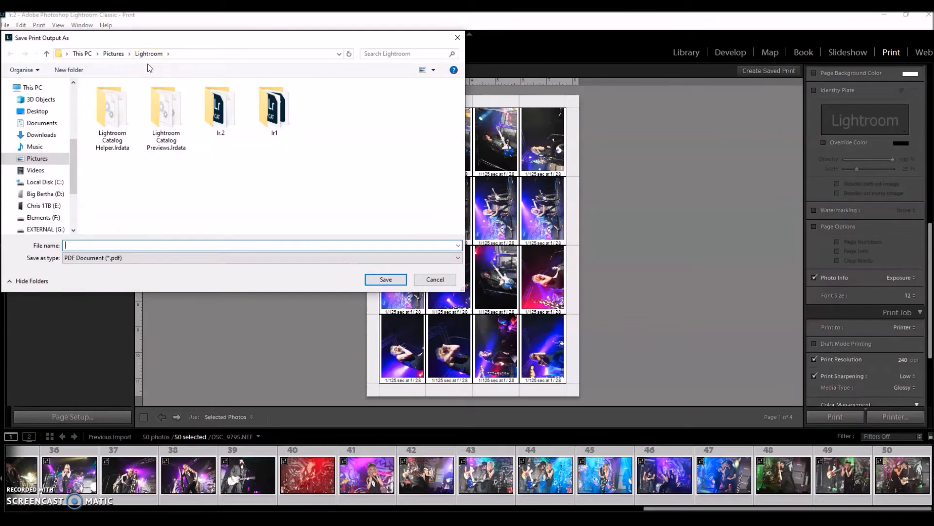
Save the PDF output as "contact sheet" in the Concert Photos folder on the Desktop.
click(38, 112)
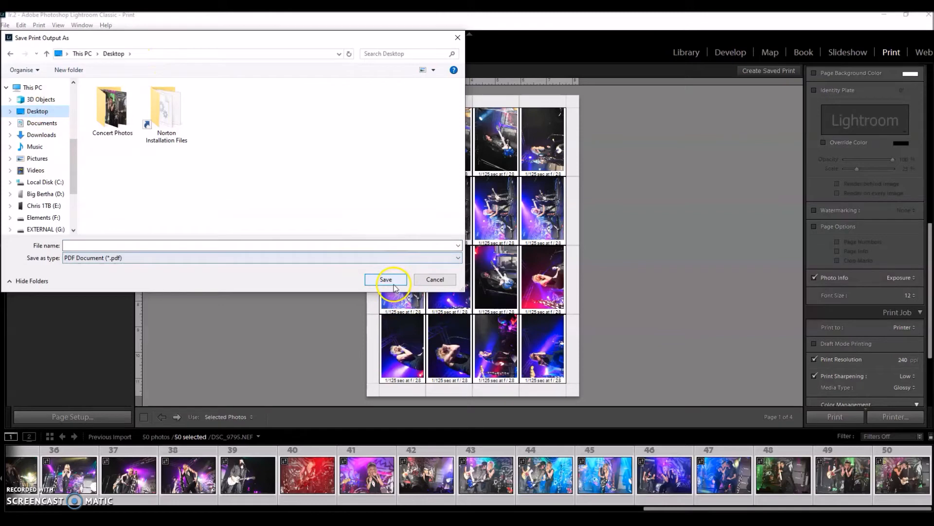
double_click(106, 113)
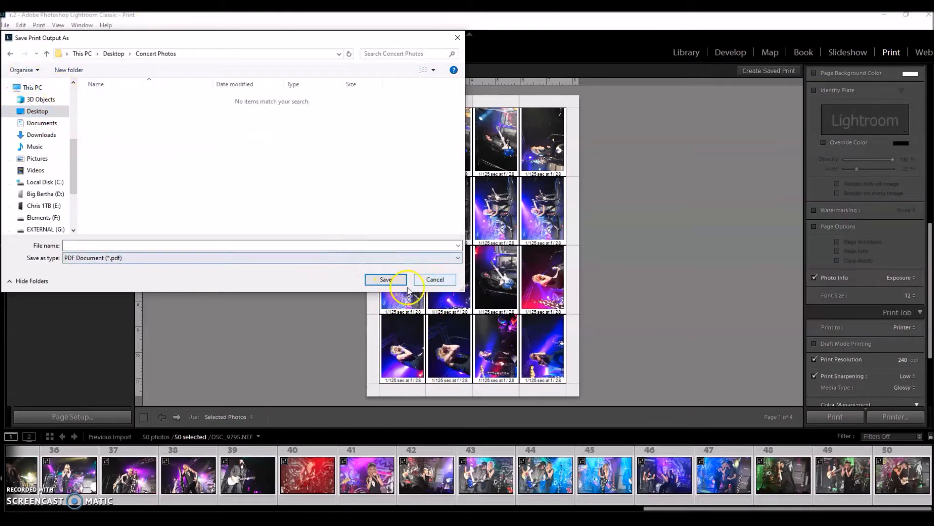
click(93, 242)
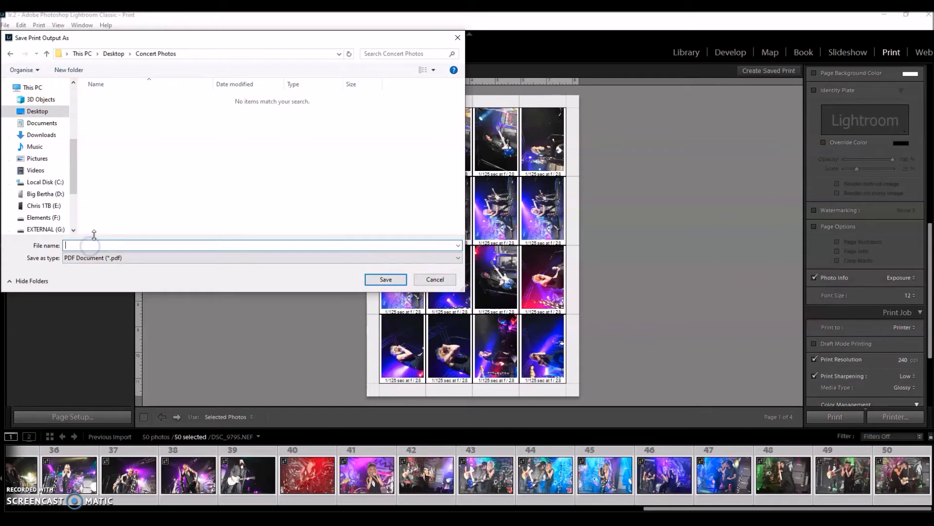
text(contact sheet)
click(386, 279)
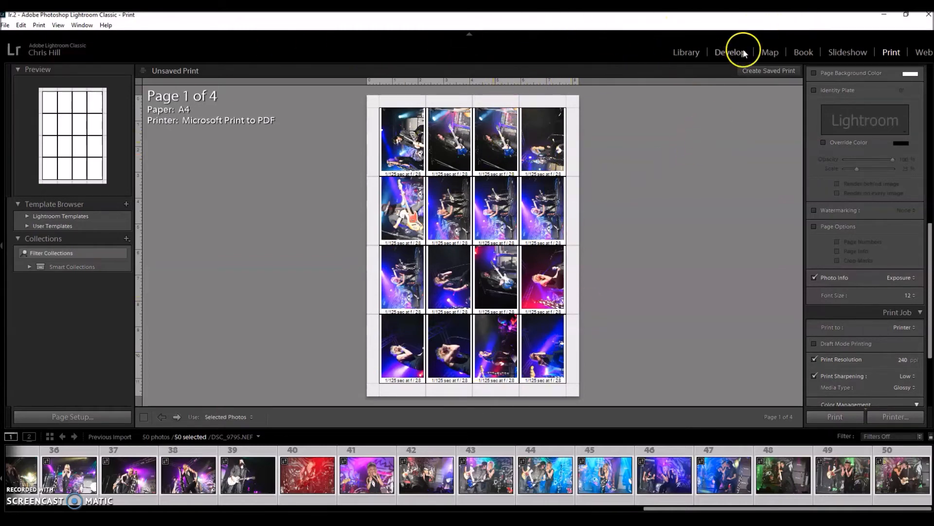
Switch to the desktop, open the Concert Photos folder in a maximised window and look through its files.
click(884, 18)
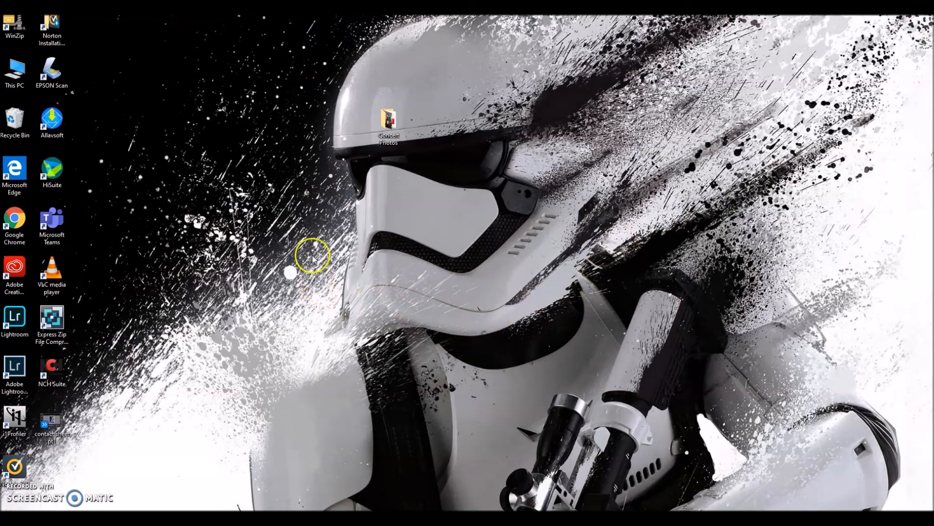
click(392, 120)
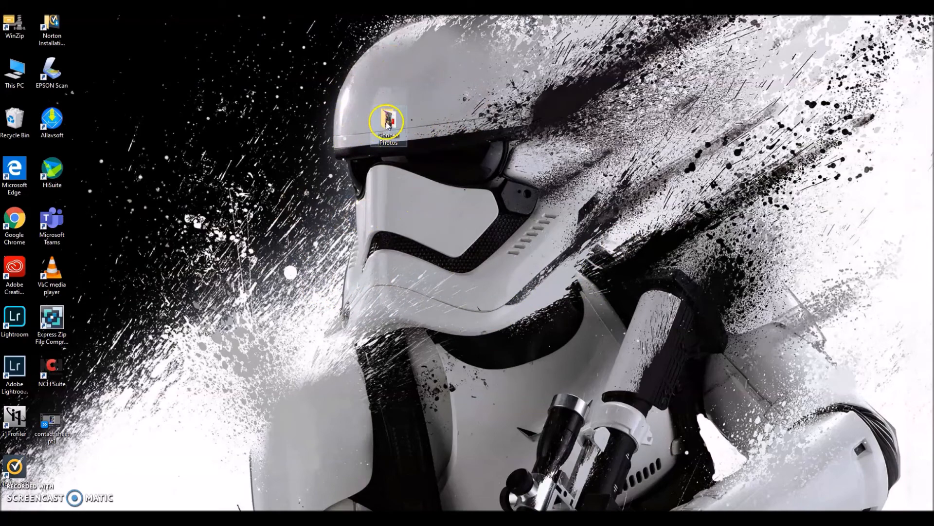
double_click(393, 124)
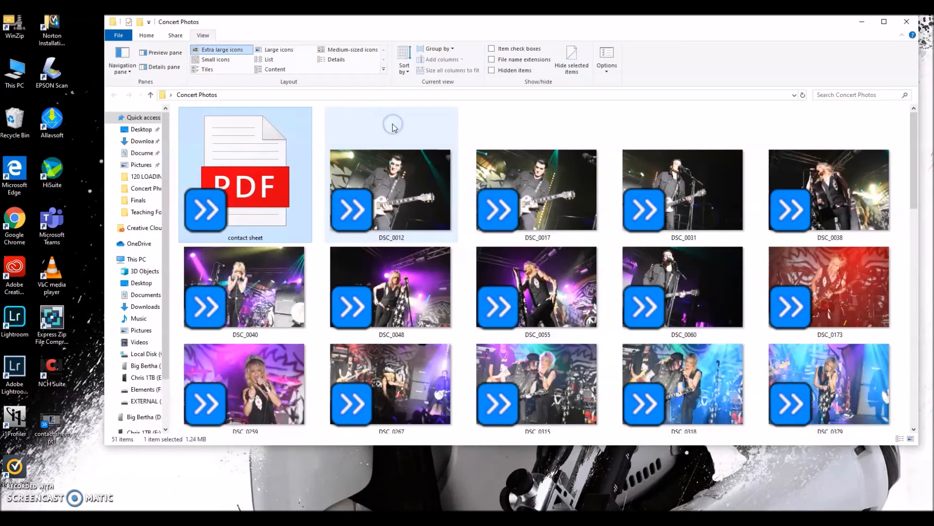
click(885, 23)
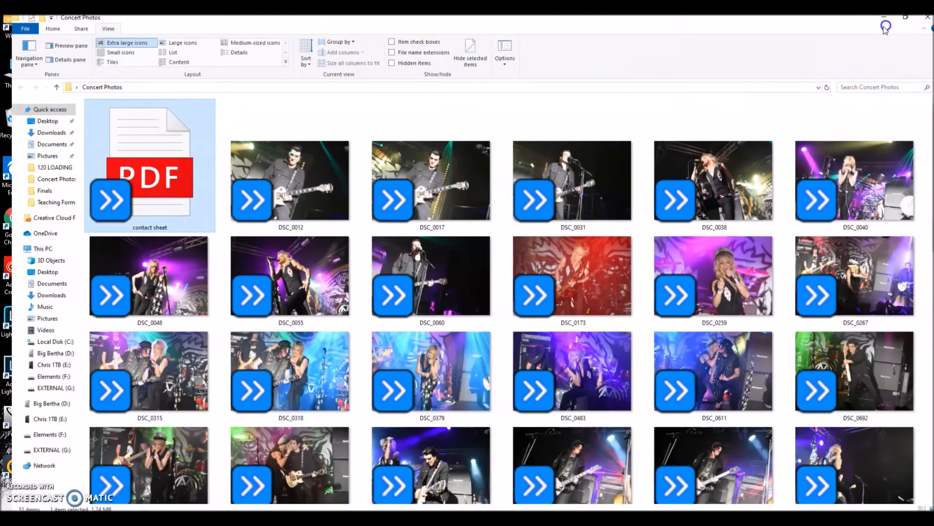
scroll(293, 156, down, 5)
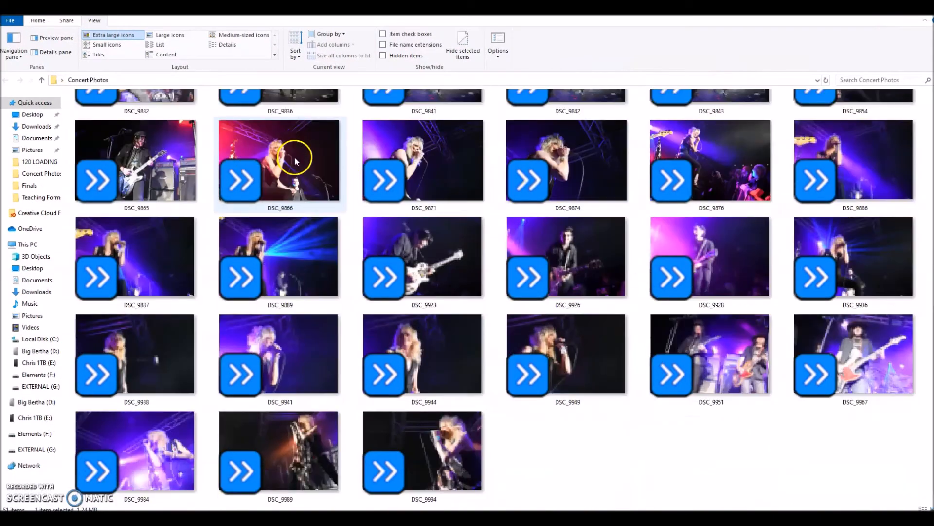
scroll(415, 417, up, 5)
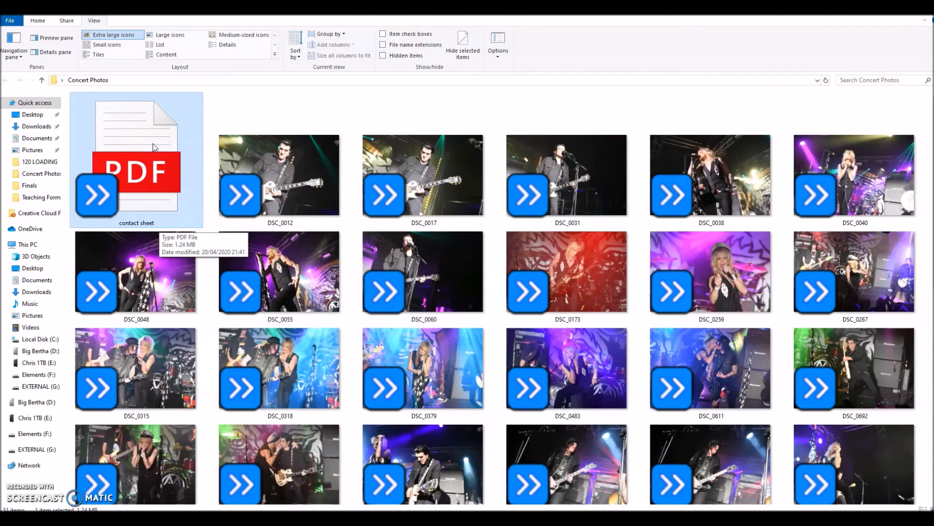
Open the contact sheet PDF from the folder and look through all its pages.
click(132, 173)
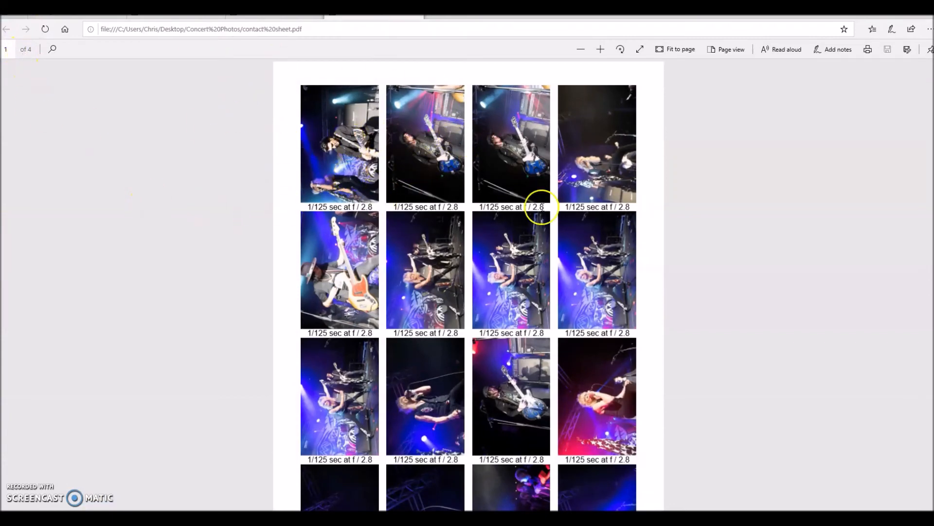
scroll(544, 212, down, 10)
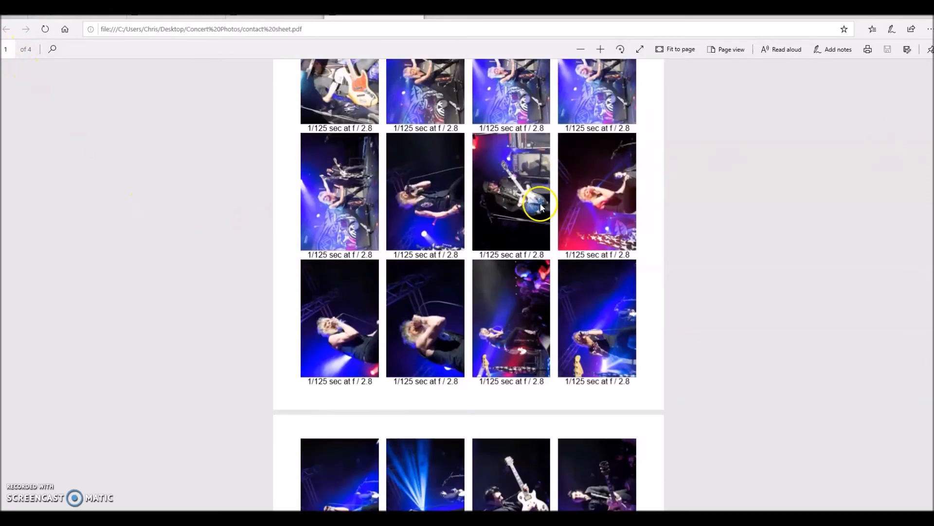
scroll(542, 206, down, 10)
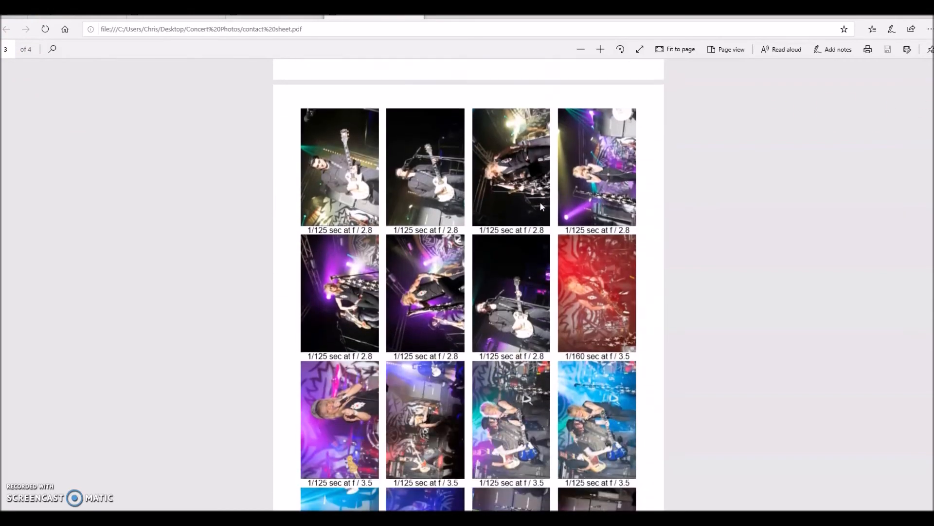
scroll(541, 206, down, 4)
scroll(540, 206, up, 16)
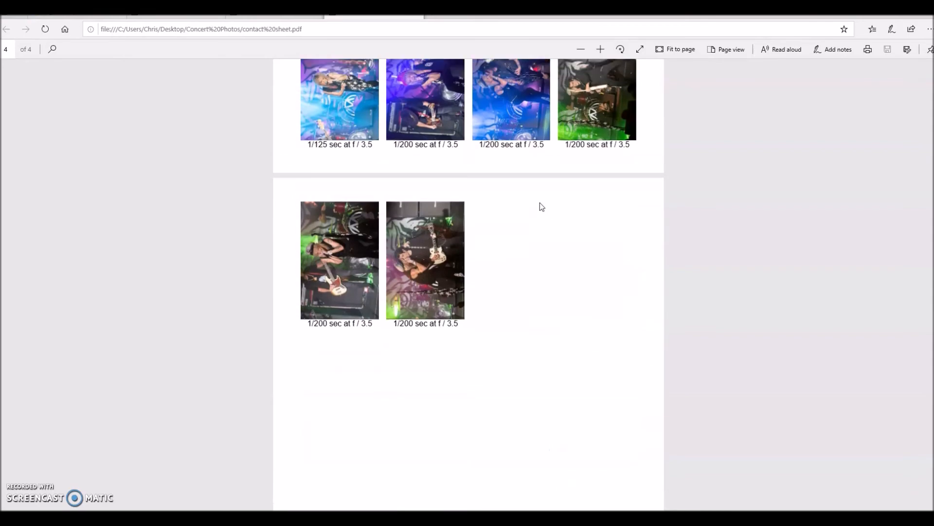
scroll(539, 203, up, 8)
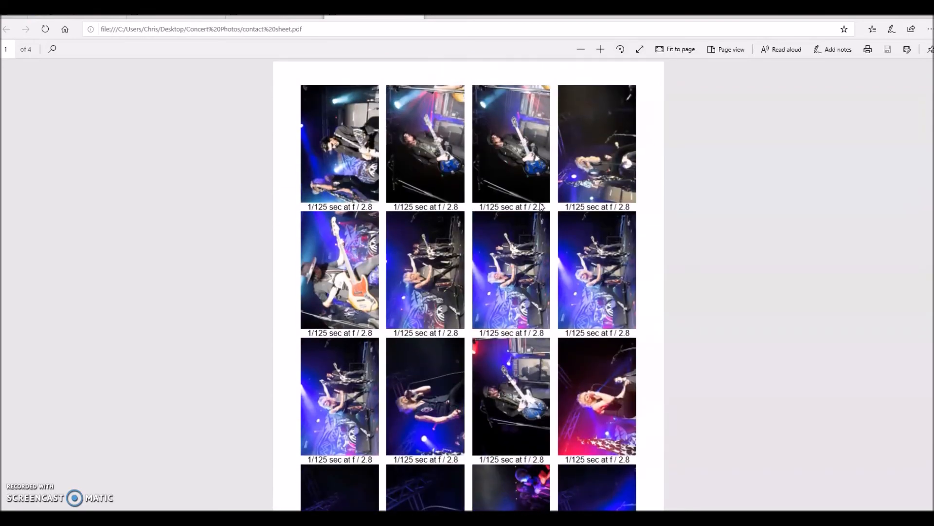
Examine the photos and the exposure info printed beneath them on the contact sheet pages.
click(318, 210)
scroll(377, 240, down, 10)
scroll(367, 233, up, 5)
scroll(396, 285, down, 6)
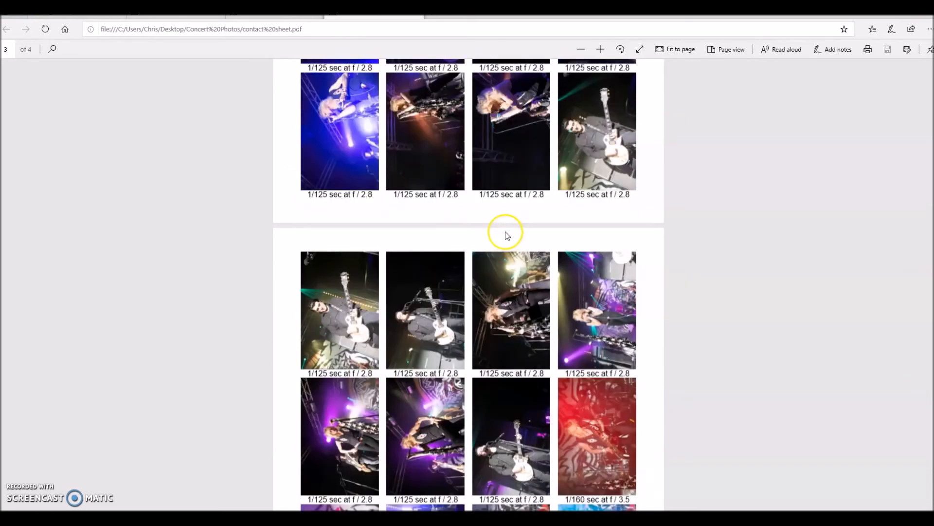
scroll(492, 210, up, 10)
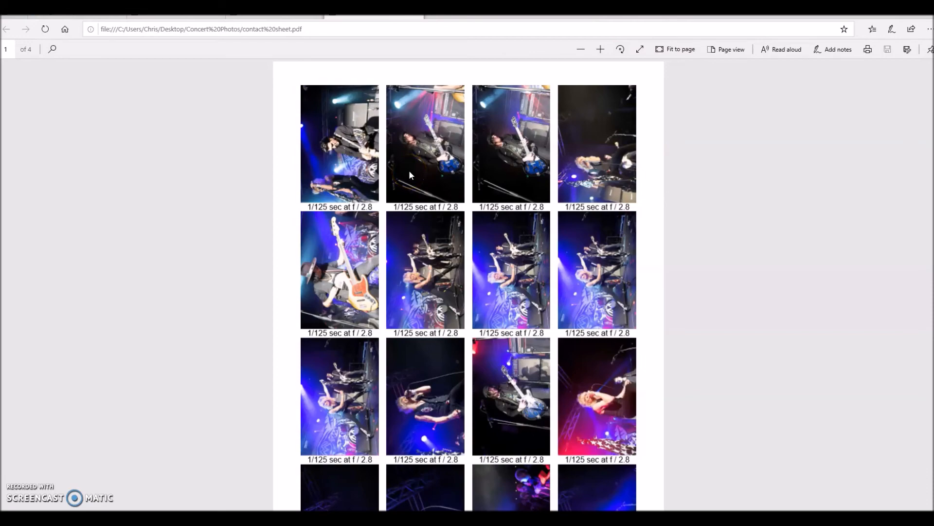
scroll(412, 175, down, 3)
scroll(416, 176, up, 3)
scroll(343, 191, down, 2)
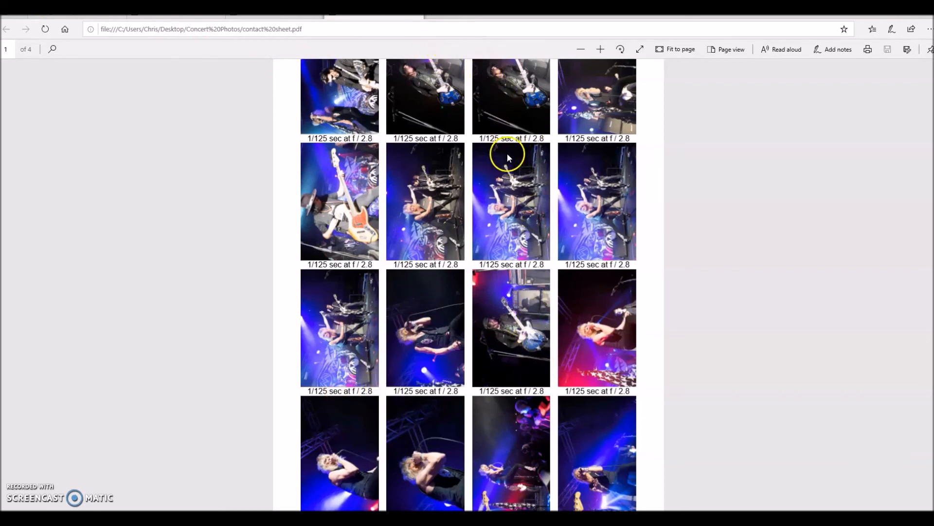
scroll(498, 270, up, 2)
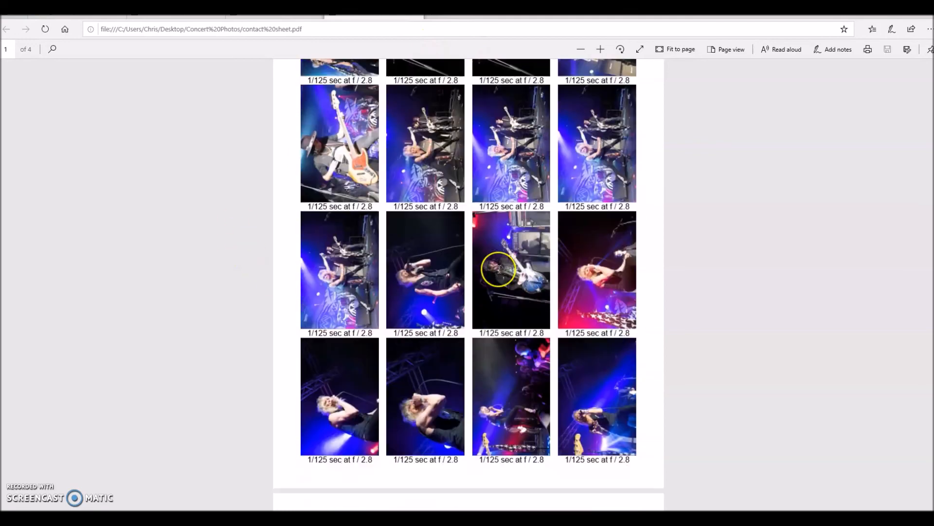